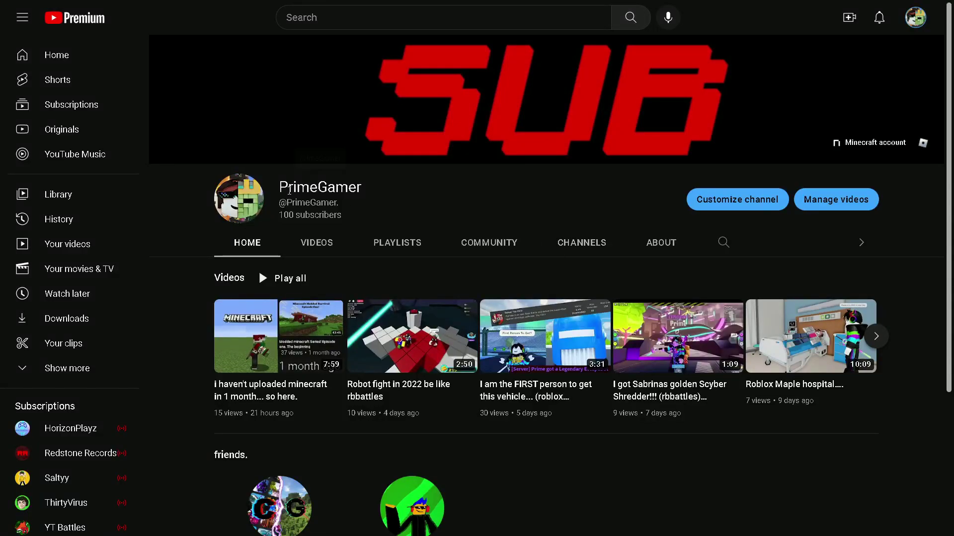
- Browse PrimeGamer's community posts, view the subscribe-warning post, then return to Community
{"action": "left_click_drag", "start_coordinate": [280, 216], "coordinate": [323, 231]}
{"action": "left_click", "coordinate": [470, 249]}
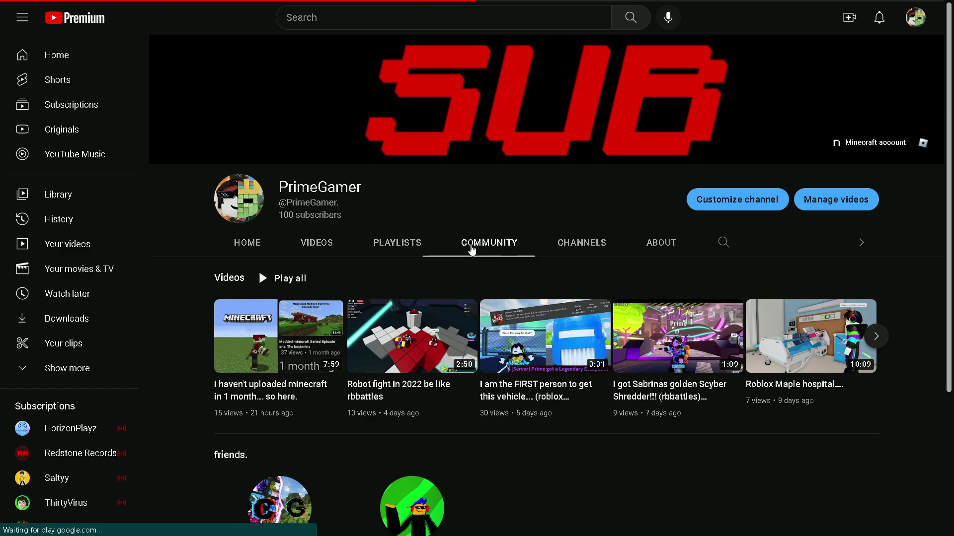
{"action": "scroll", "coordinate": [354, 362], "scroll_direction": "down", "scroll_amount": 1}
{"action": "scroll", "coordinate": [354, 363], "scroll_direction": "down", "scroll_amount": 2}
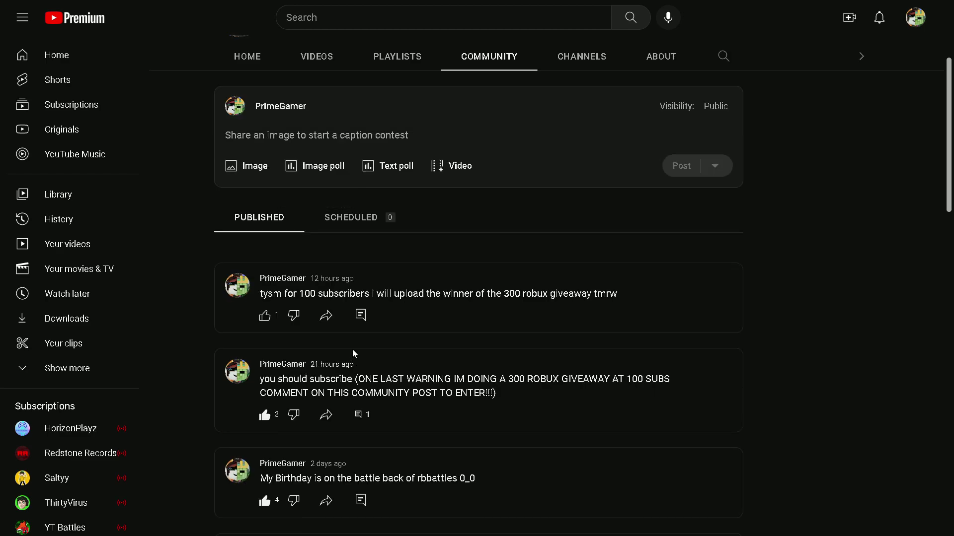
{"action": "scroll", "coordinate": [353, 350], "scroll_direction": "down", "scroll_amount": 1}
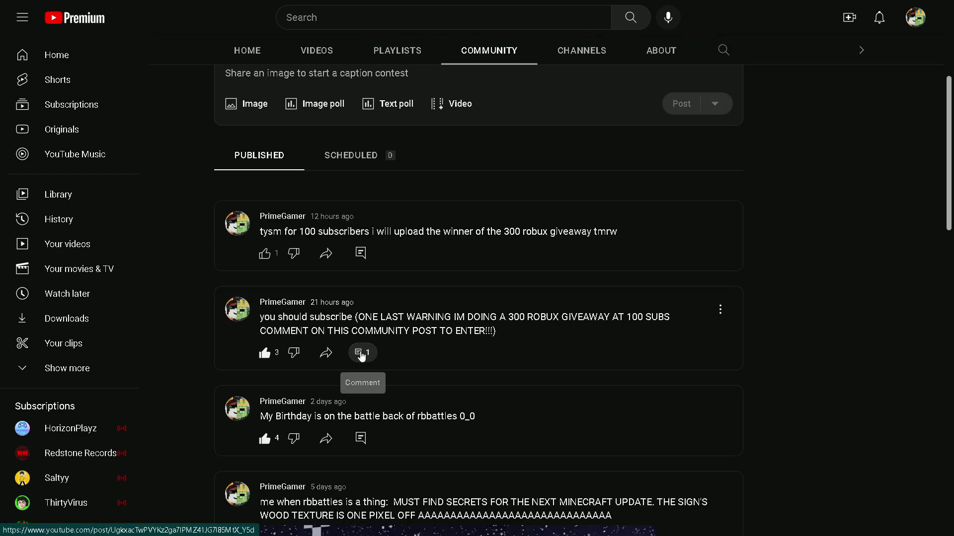
{"action": "left_click", "coordinate": [362, 353]}
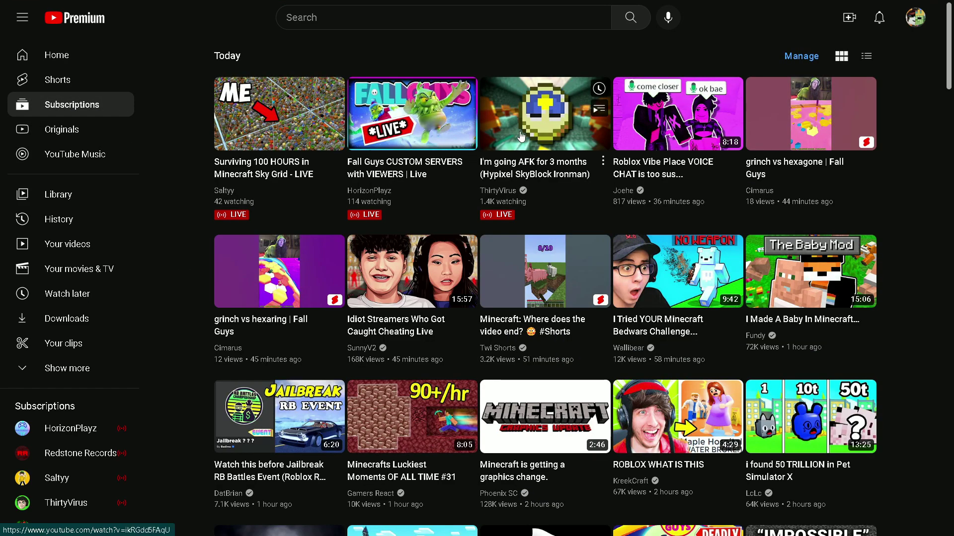
{"action": "left_click", "coordinate": [922, 21]}
{"action": "left_click", "coordinate": [790, 109]}
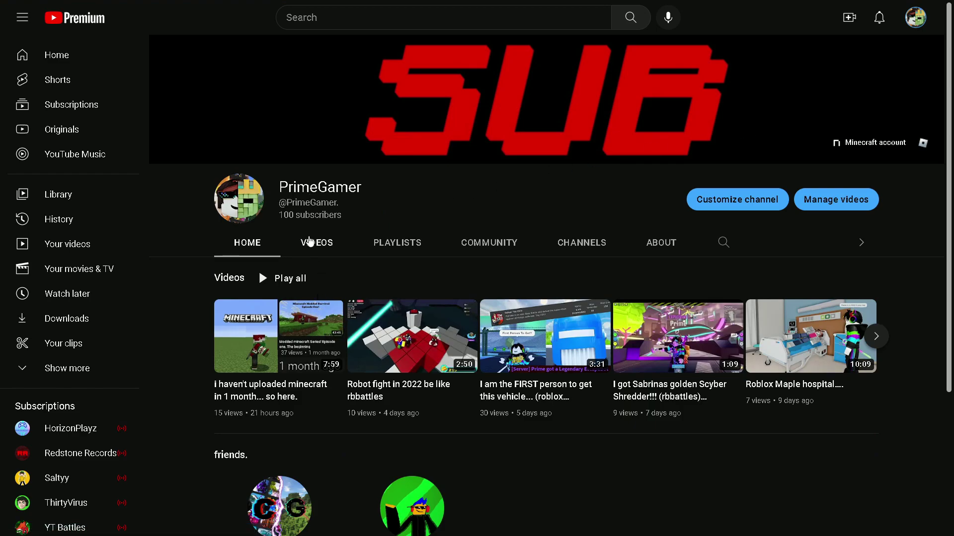
{"action": "left_click", "coordinate": [489, 242]}
{"action": "scroll", "coordinate": [492, 219], "scroll_direction": "down", "scroll_amount": 5}
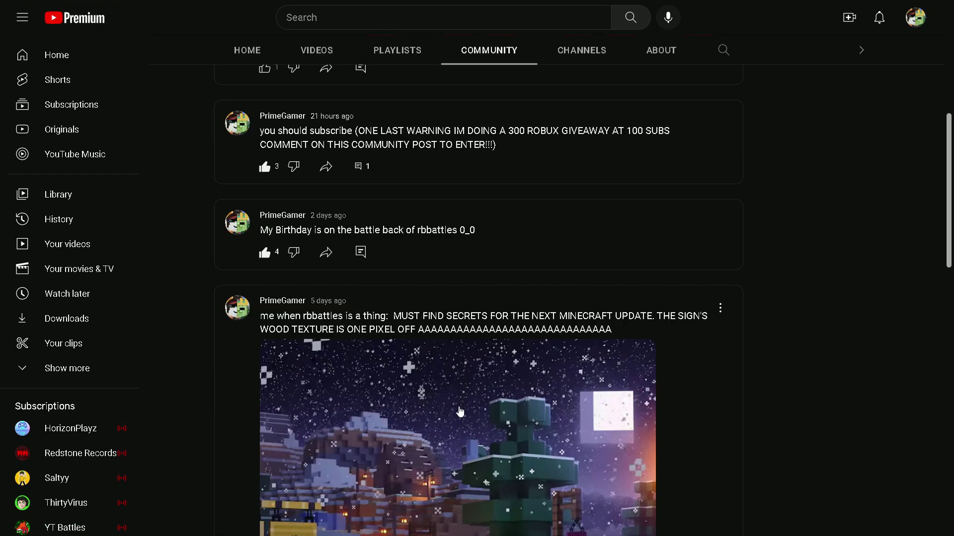
{"action": "scroll", "coordinate": [491, 218], "scroll_direction": "down", "scroll_amount": 5}
{"action": "scroll", "coordinate": [492, 219], "scroll_direction": "down", "scroll_amount": 5}
{"action": "scroll", "coordinate": [492, 218], "scroll_direction": "down", "scroll_amount": 3}
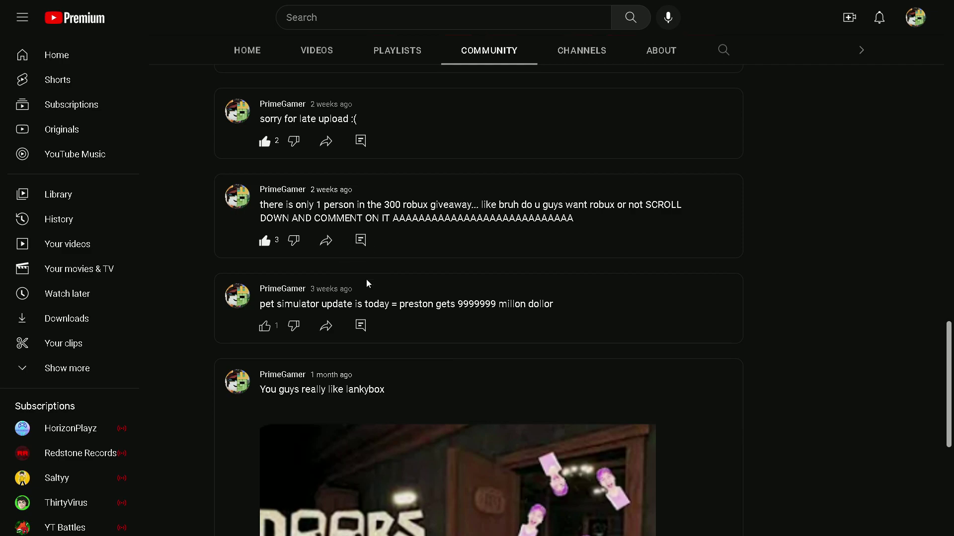
{"action": "scroll", "coordinate": [366, 284], "scroll_direction": "down", "scroll_amount": 3}
{"action": "scroll", "coordinate": [377, 316], "scroll_direction": "down", "scroll_amount": 1}
{"action": "scroll", "coordinate": [377, 315], "scroll_direction": "down", "scroll_amount": 4}
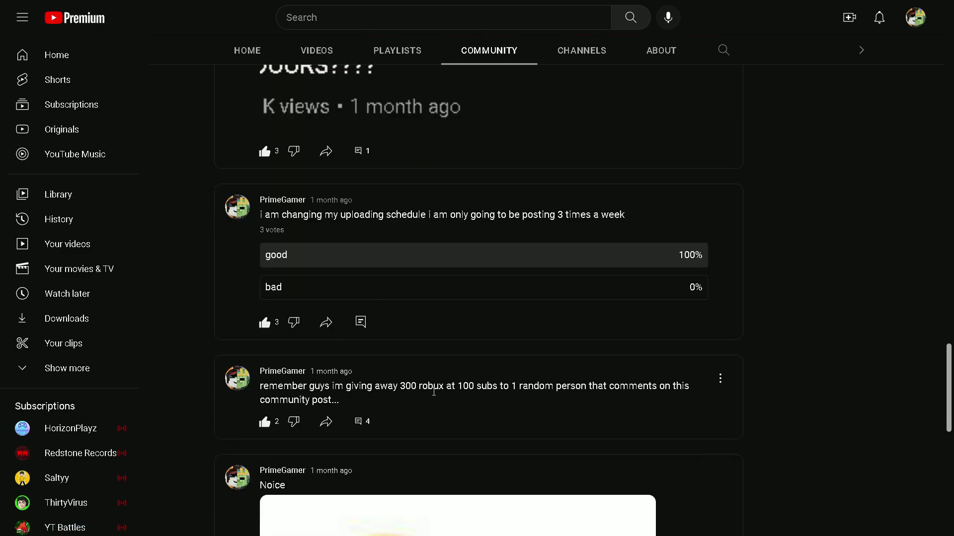
{"action": "mouse_move", "coordinate": [477, 393]}
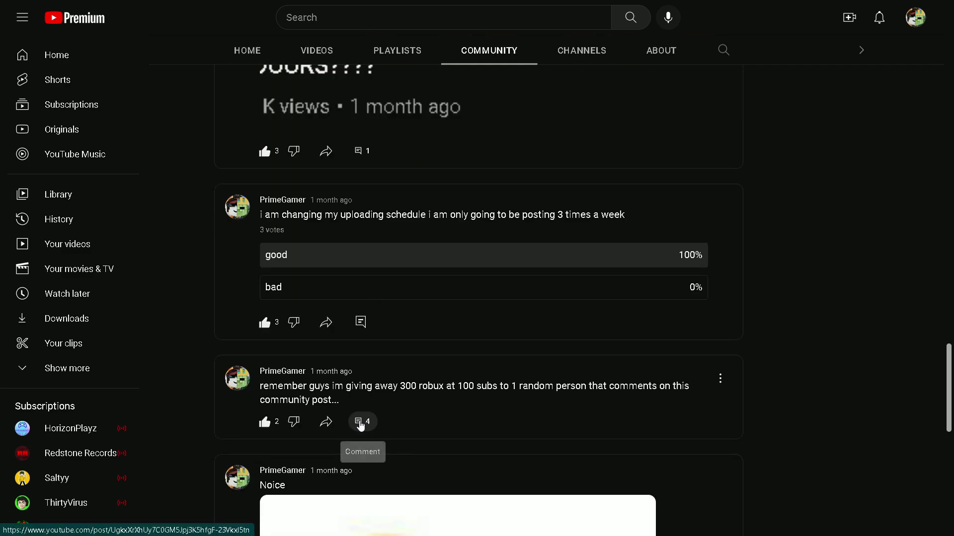
- Open the giveaway post's four comments, exit full screen and open the reading list
{"action": "left_click", "coordinate": [356, 426]}
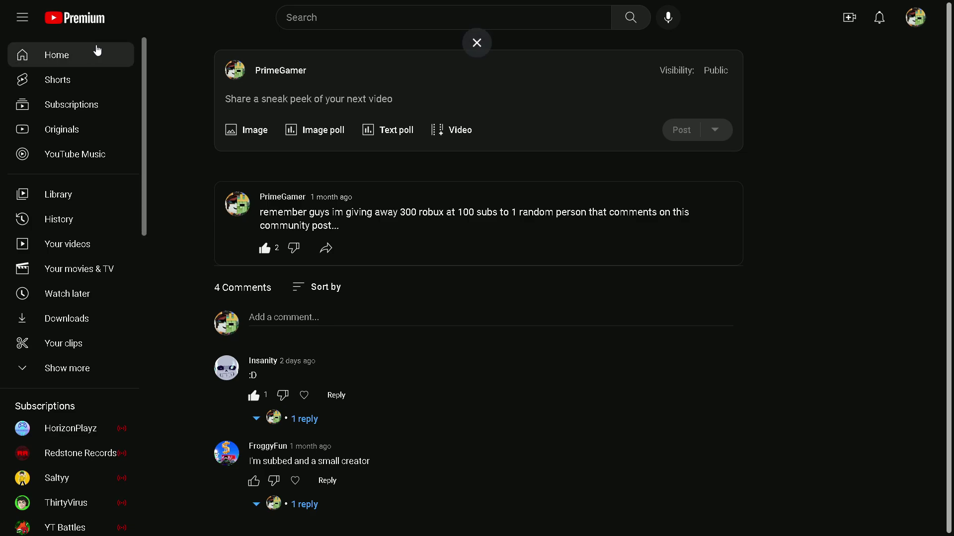
{"action": "left_click", "coordinate": [476, 44]}
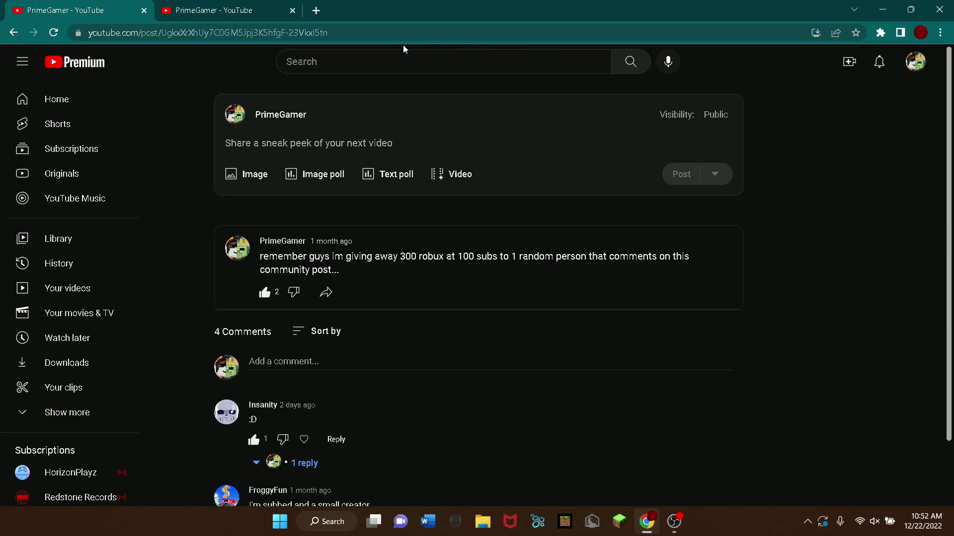
{"action": "left_click", "coordinate": [881, 32]}
{"action": "left_click", "coordinate": [901, 32]}
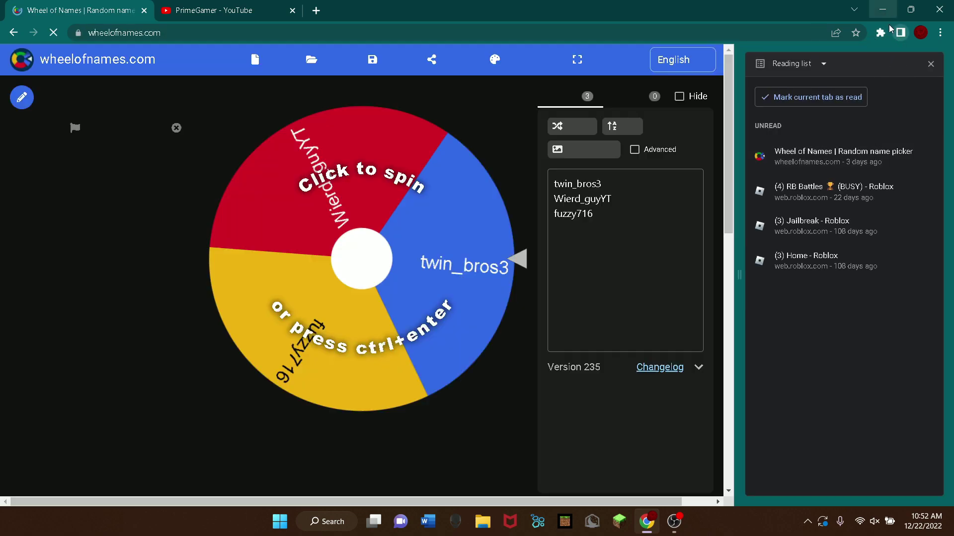
- Open the saved Wheel of Names page and show its three-entrant wheel full screen
{"action": "left_click", "coordinate": [931, 63]}
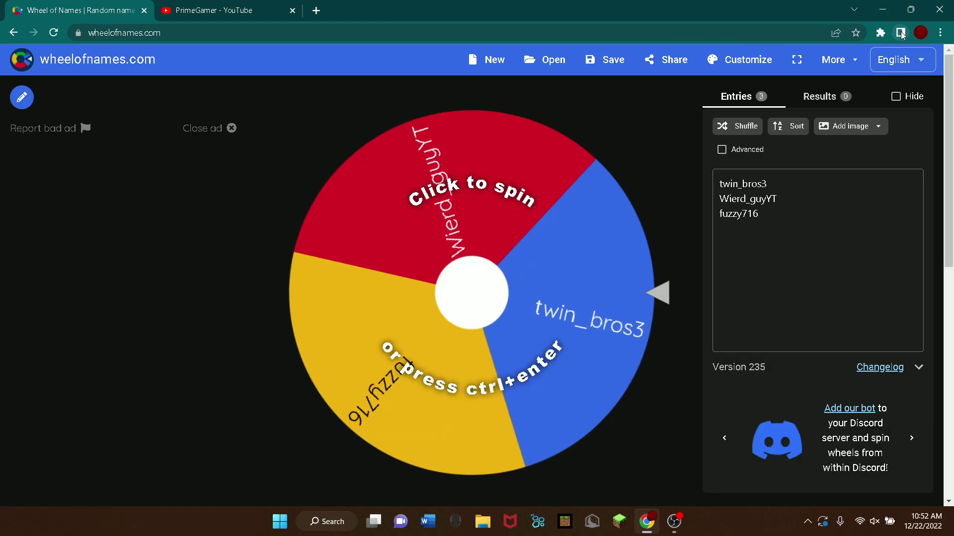
{"action": "key", "text": "F11"}
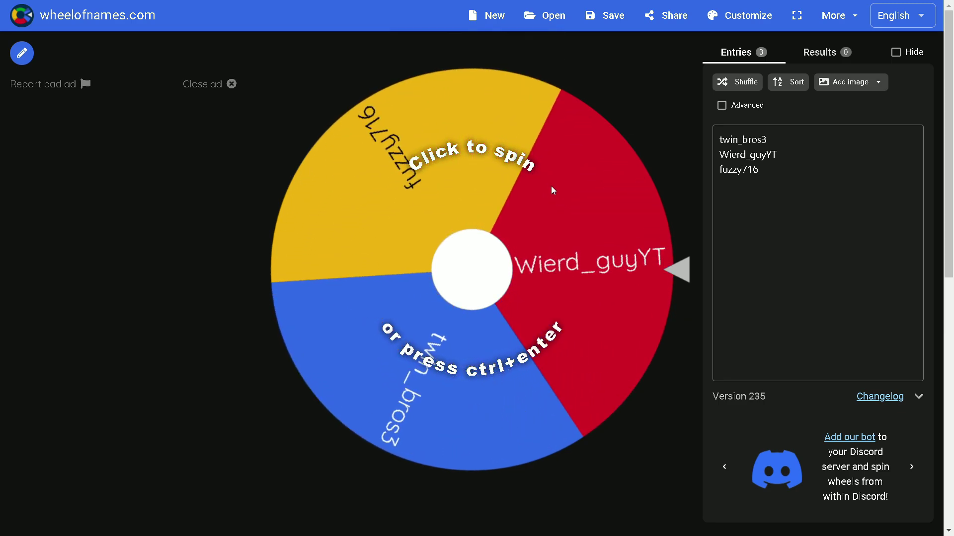
{"action": "key", "text": "F11"}
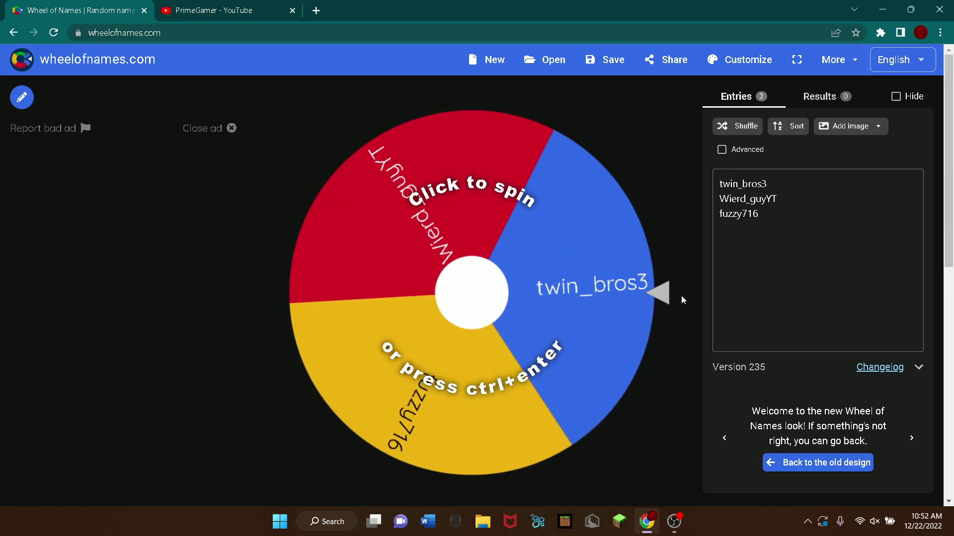
{"action": "key", "text": "F11"}
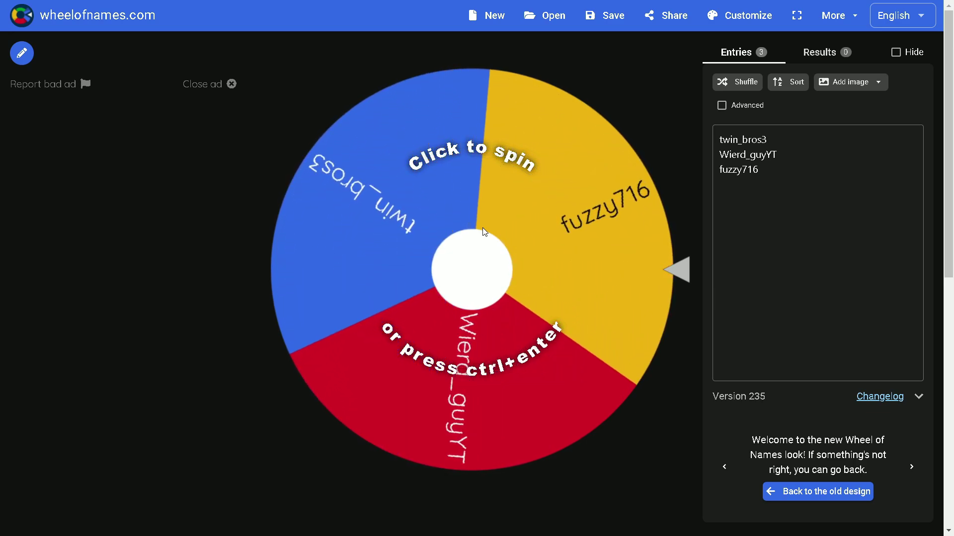
{"action": "key", "text": "alt+Tab"}
{"action": "key", "text": "alt+Tab"}
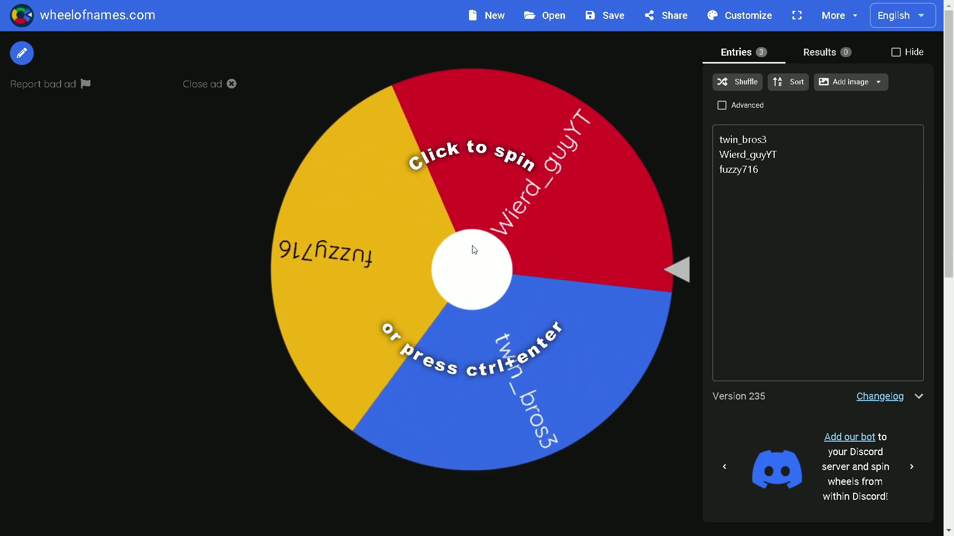
{"action": "left_click", "coordinate": [477, 266]}
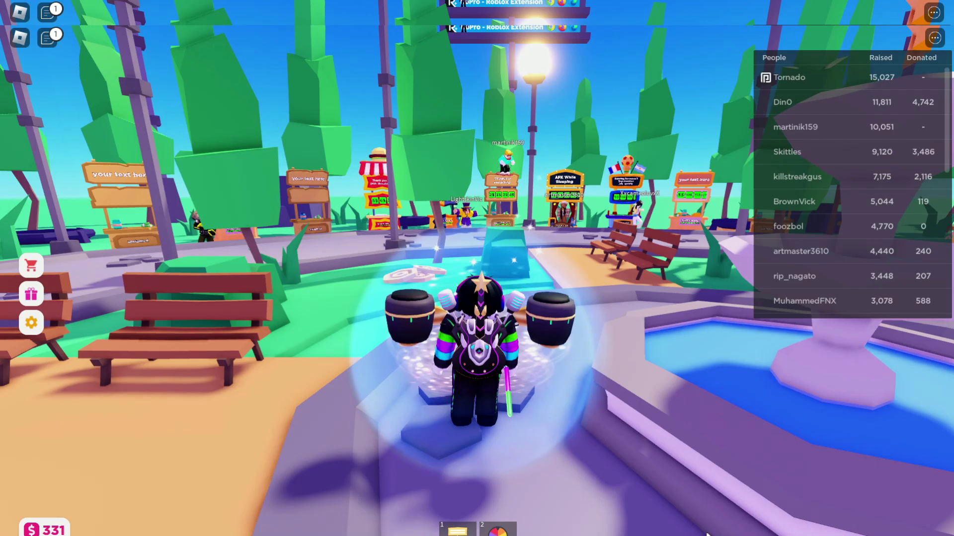
- Walk into the PLS DONATE plaza and briefly check the game menu's settings
{"action": "key", "text": "w"}
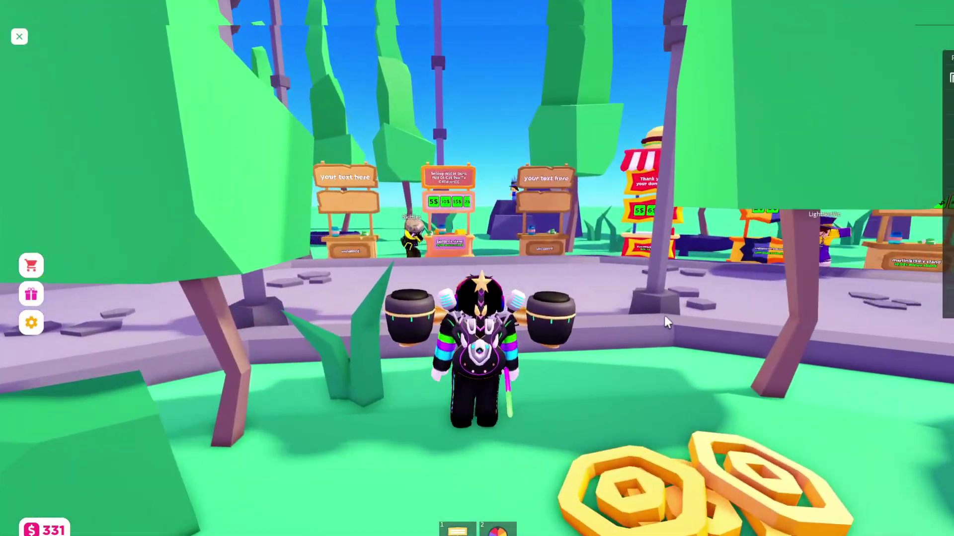
{"action": "key", "text": "Escape"}
{"action": "left_click", "coordinate": [418, 88]}
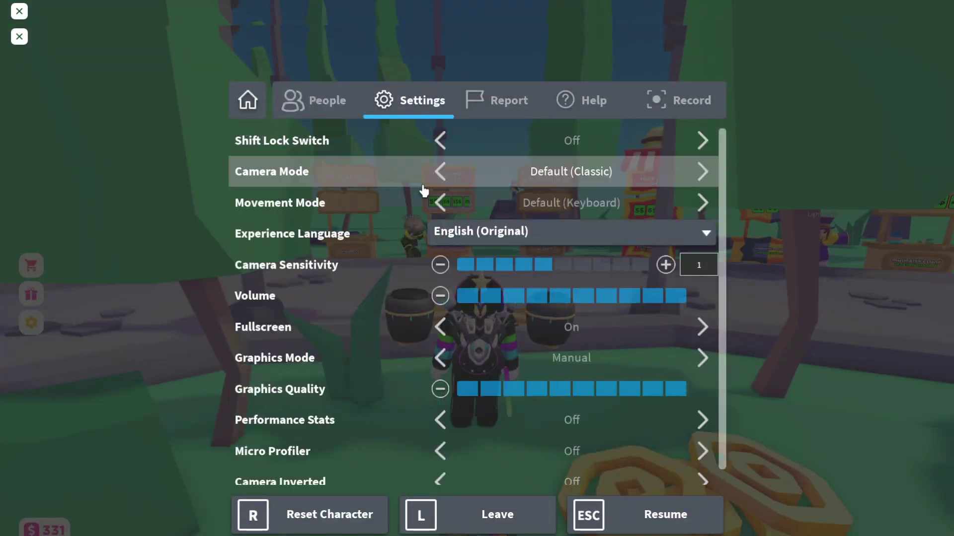
{"action": "key", "text": "Escape"}
- Walk the avatar past the donation stands to the Top Donated boards, game full screen
{"action": "key", "text": "w"}
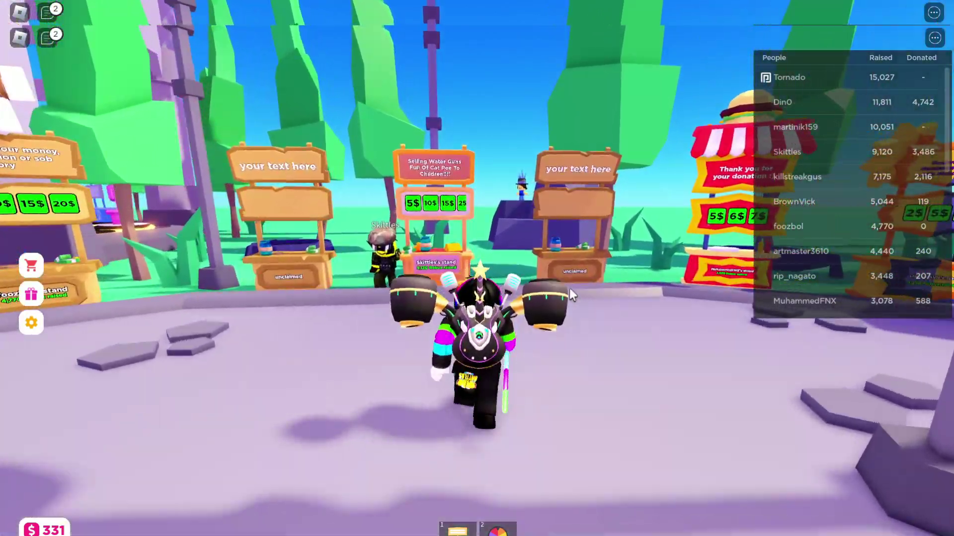
{"action": "key", "text": "a"}
{"action": "key", "text": "w"}
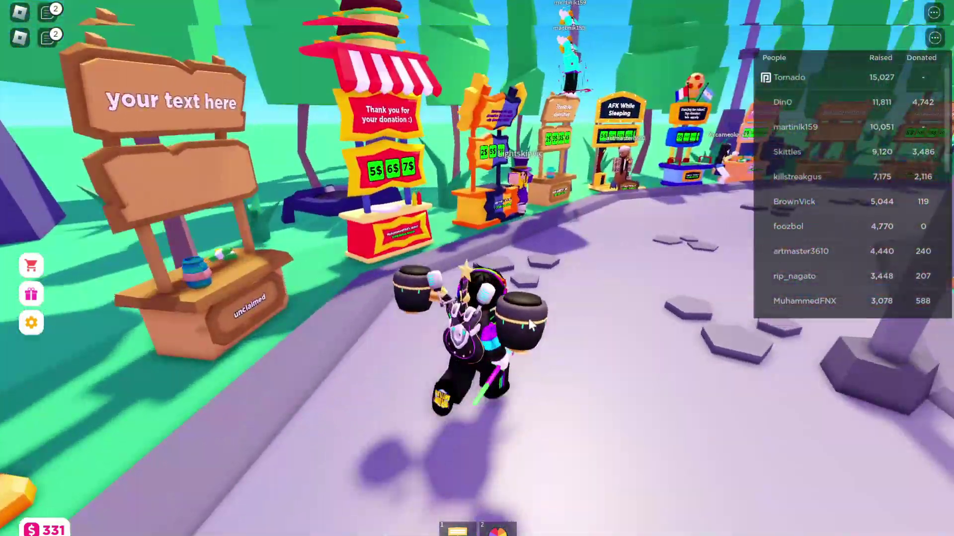
{"action": "key", "text": "w"}
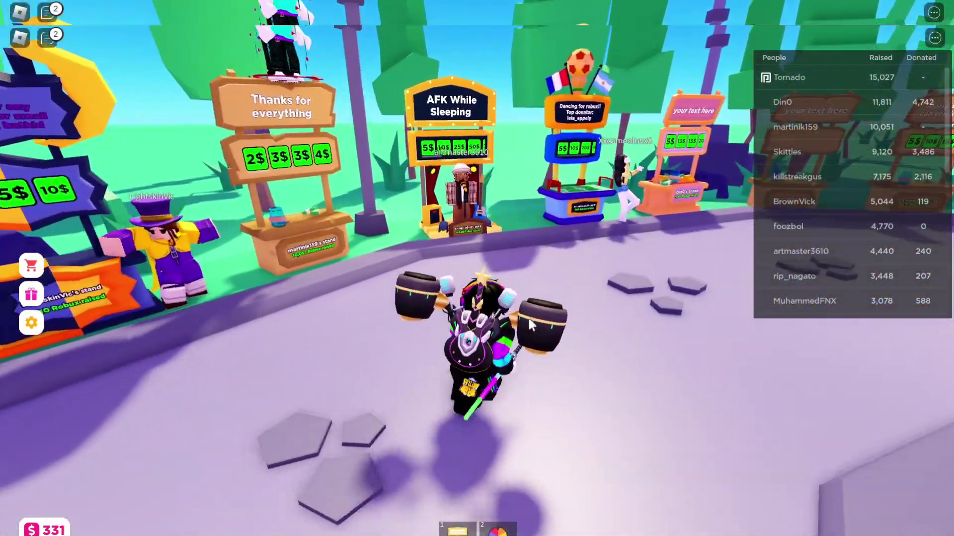
{"action": "key", "text": "a"}
{"action": "key", "text": "w"}
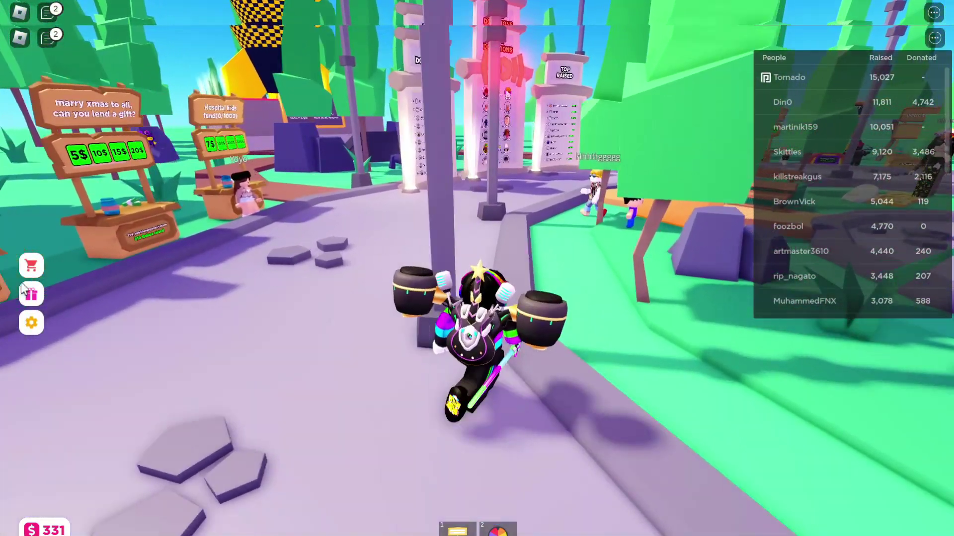
{"action": "key", "text": "F11"}
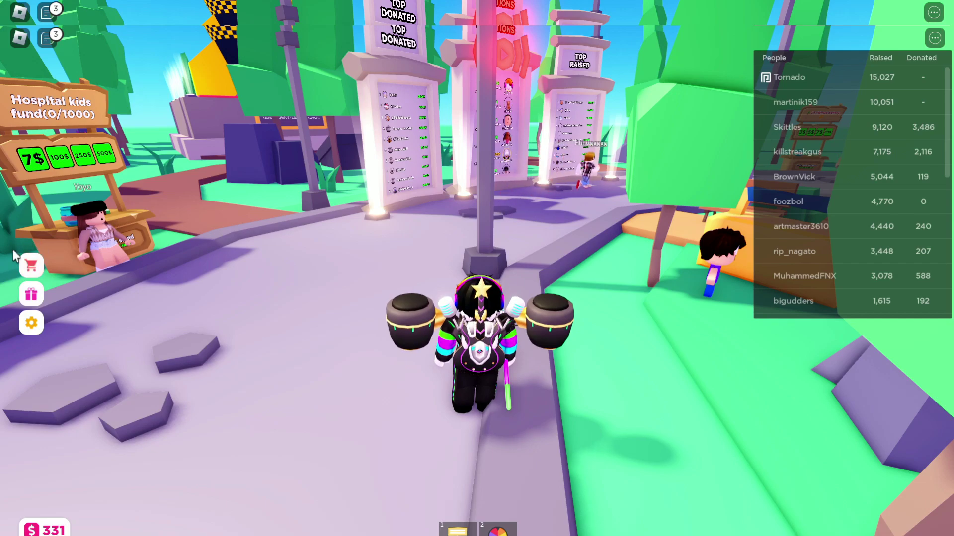
{"action": "left_click", "coordinate": [30, 323]}
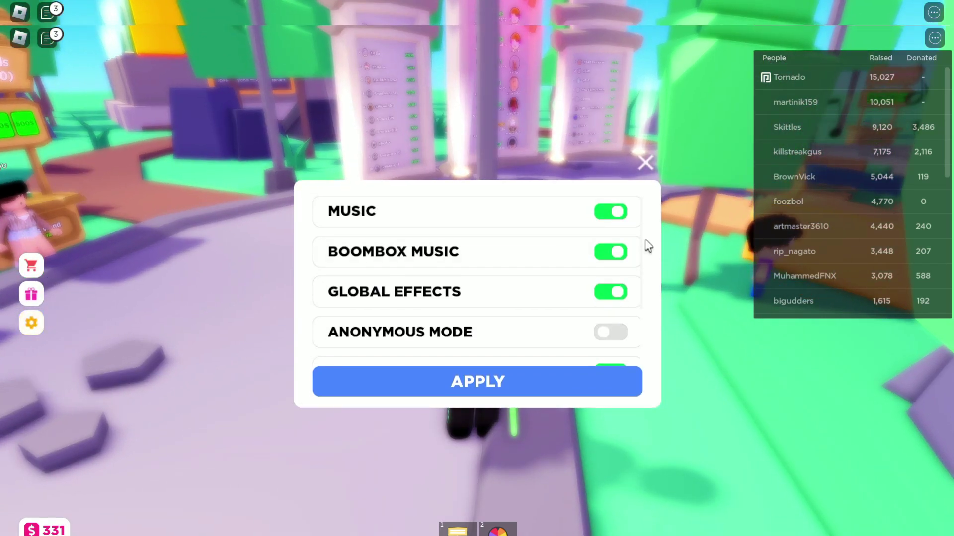
{"action": "left_click", "coordinate": [646, 163]}
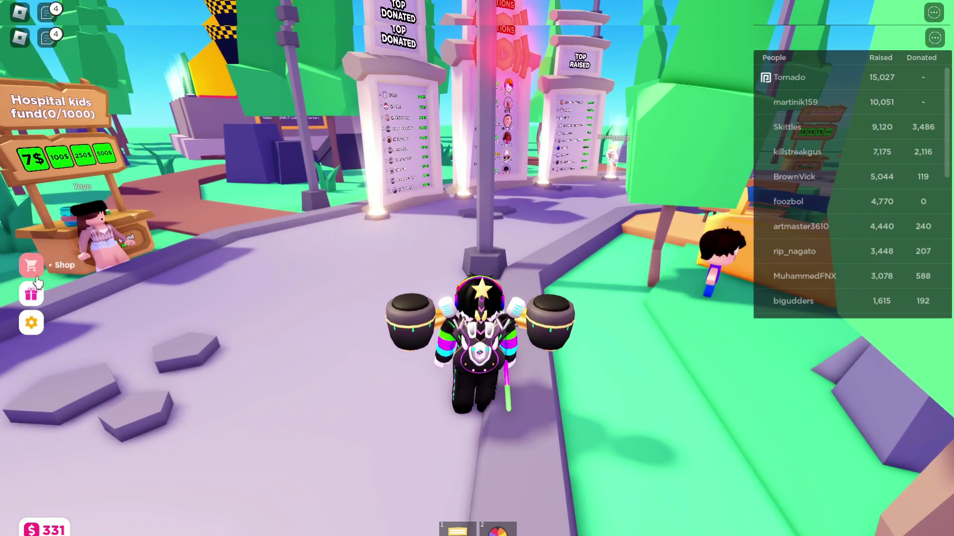
{"action": "left_click", "coordinate": [30, 295]}
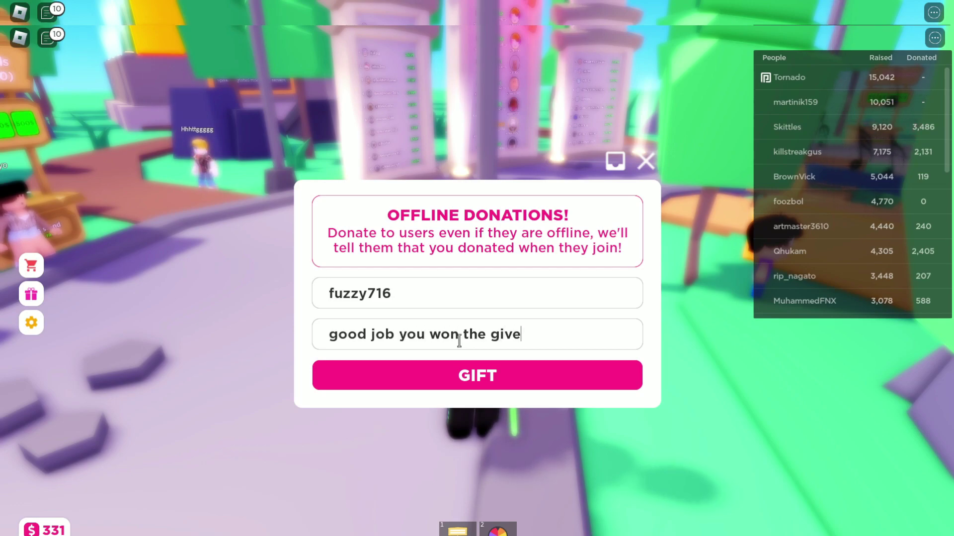
{"action": "left_click", "coordinate": [464, 375]}
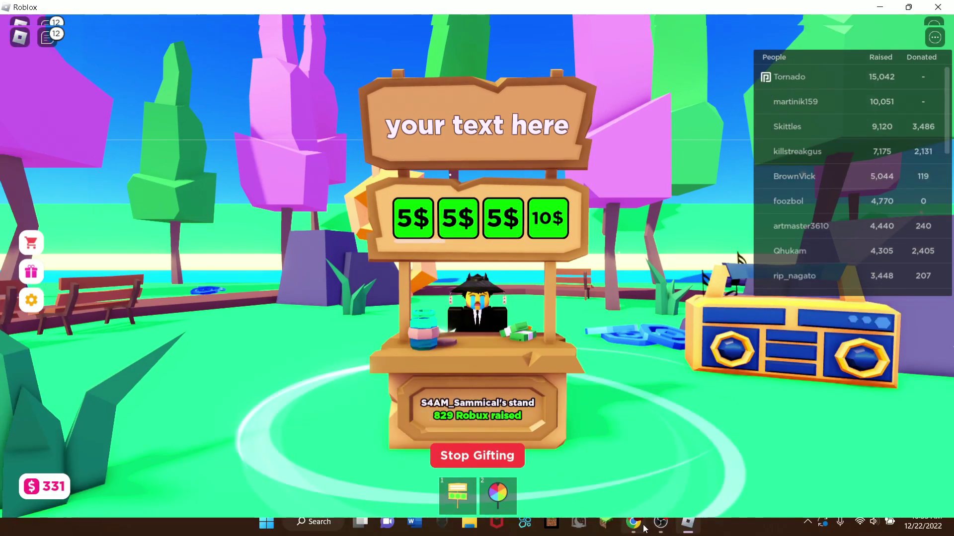
- Open a new browser tab, then return to the Roblox game window
{"action": "left_click", "coordinate": [635, 523]}
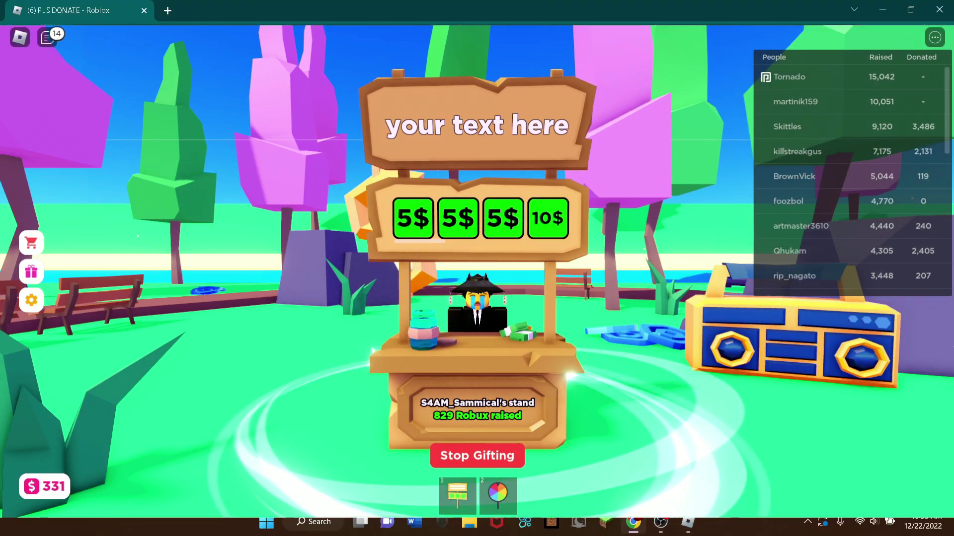
{"action": "key", "text": "ctrl+t"}
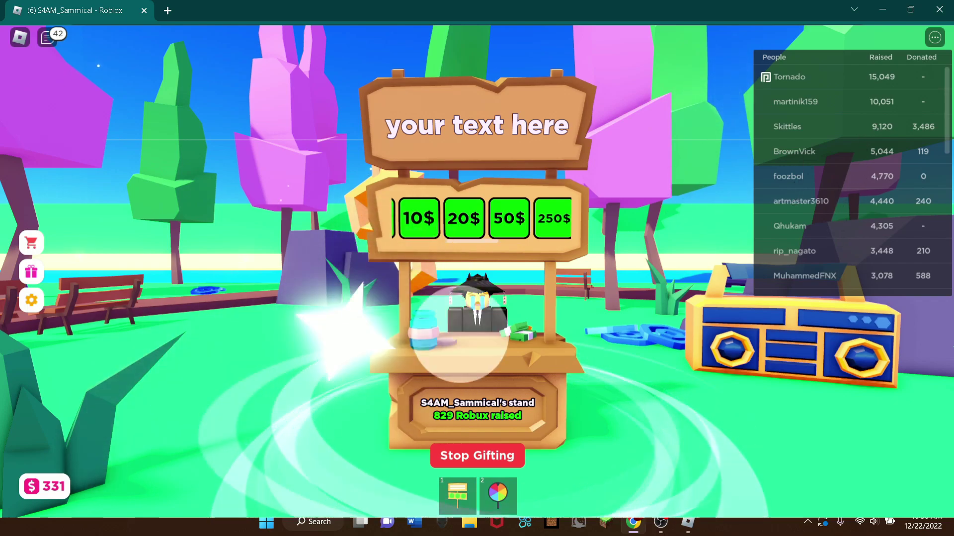
{"action": "left_click", "coordinate": [687, 530]}
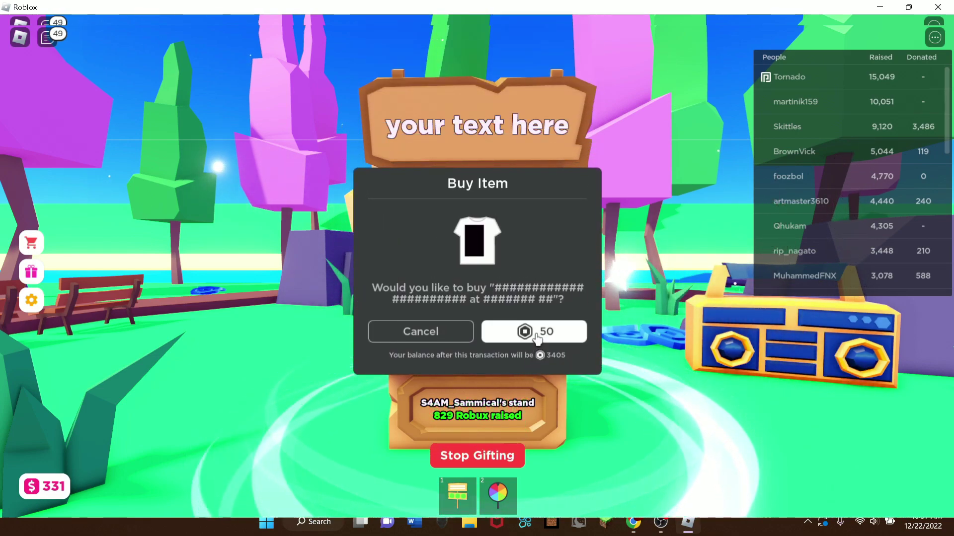
{"action": "left_click", "coordinate": [486, 332]}
{"action": "left_click", "coordinate": [482, 313]}
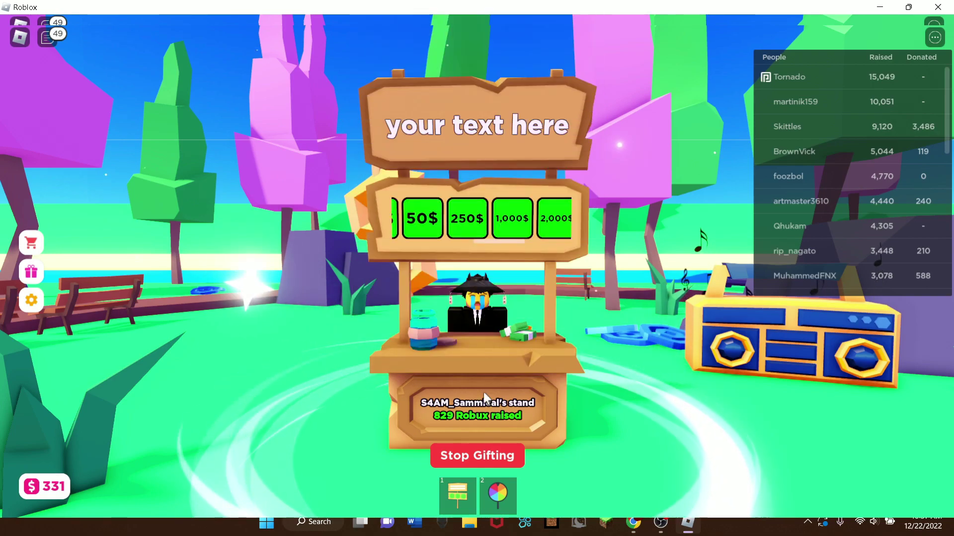
{"action": "left_click", "coordinate": [464, 449]}
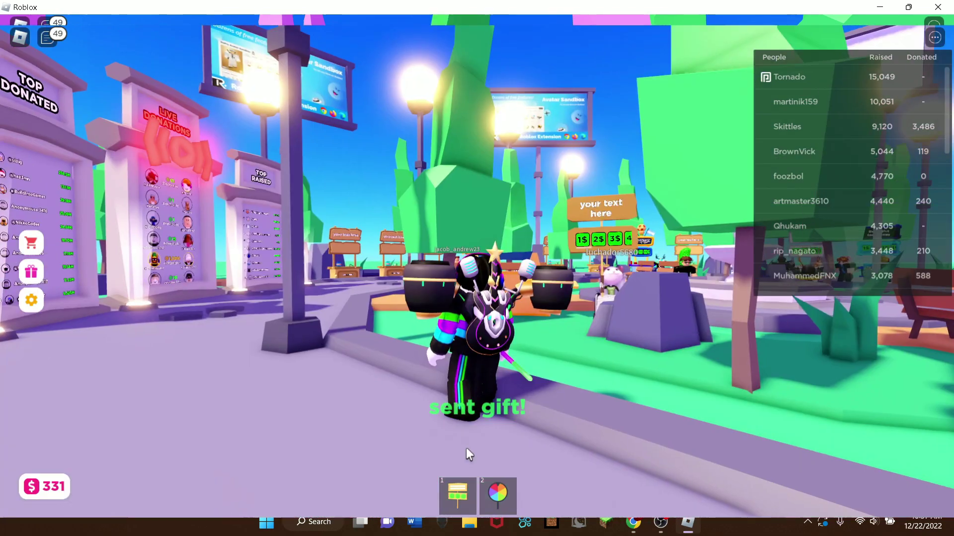
{"action": "key", "text": "s"}
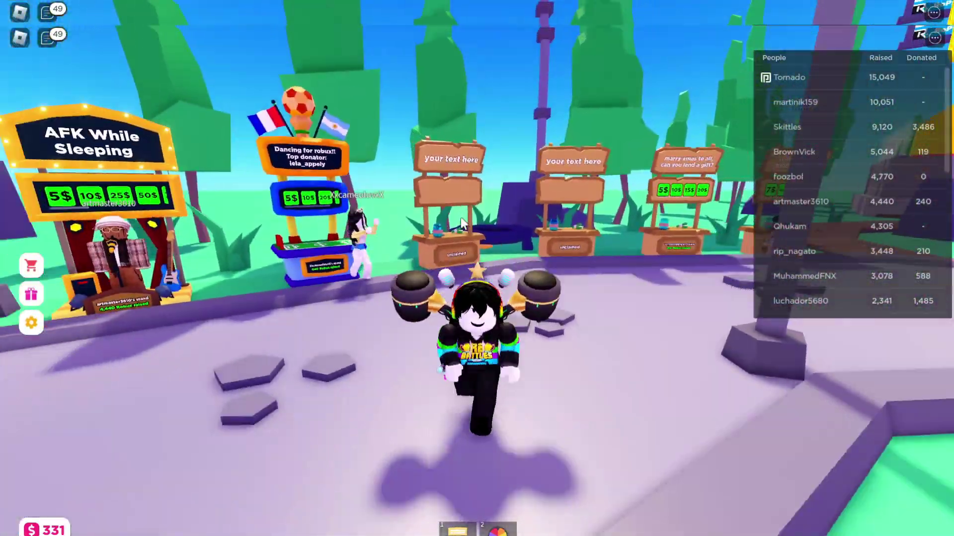
{"action": "key", "text": "a"}
{"action": "key", "text": "s"}
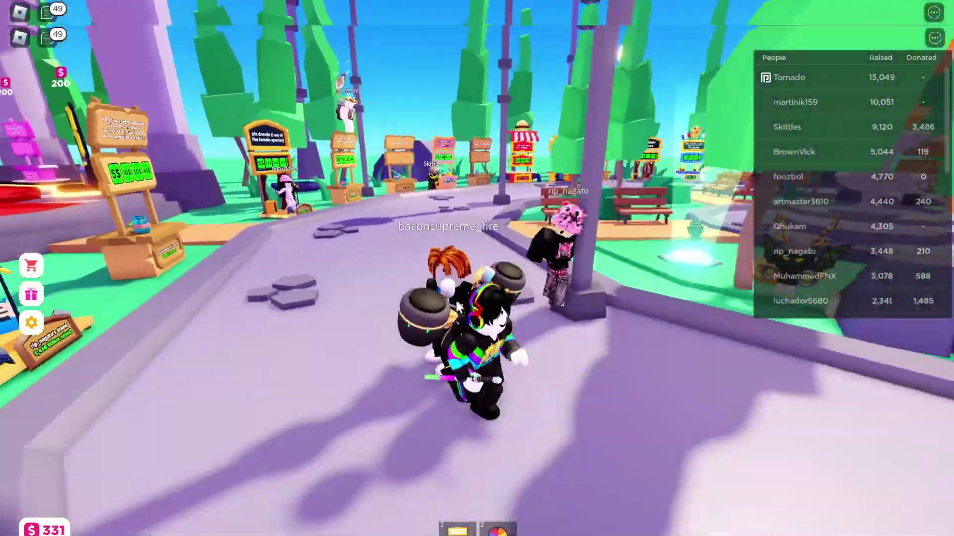
{"action": "key", "text": "a"}
{"action": "key", "text": "w"}
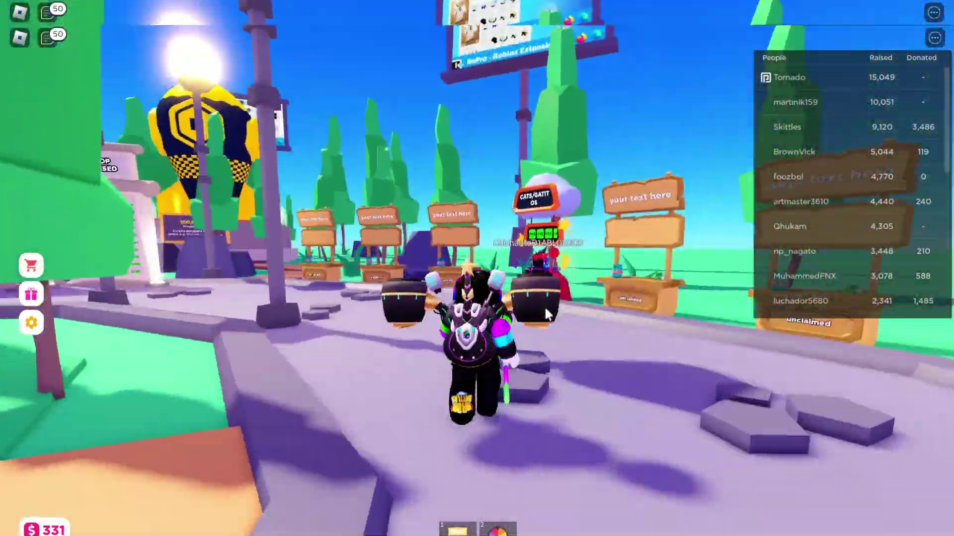
{"action": "key", "text": "a"}
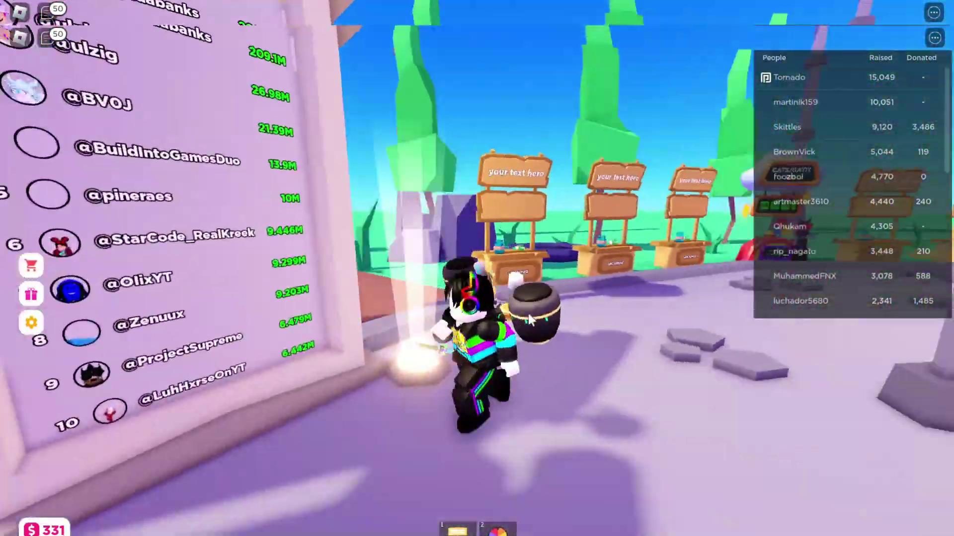
{"action": "key", "text": "s"}
{"action": "key", "text": "s"}
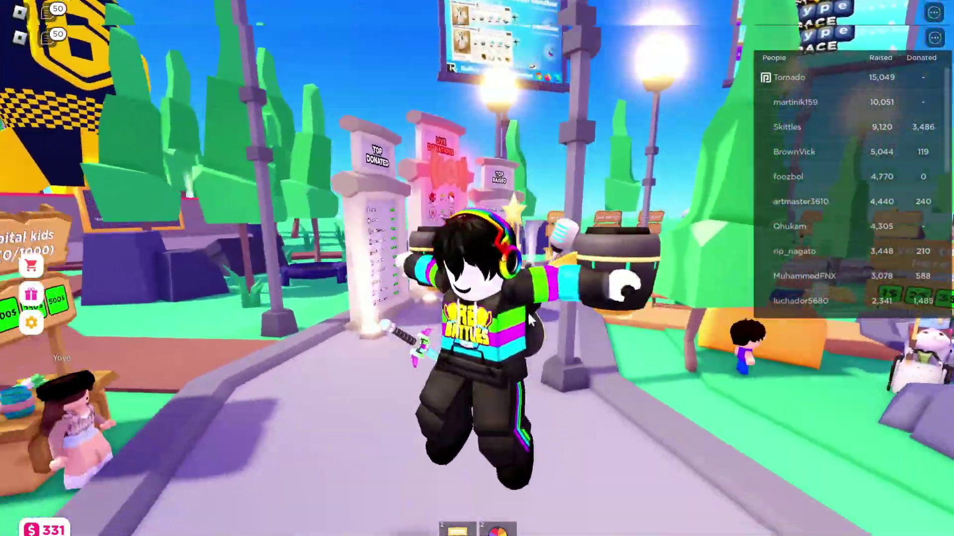
{"action": "key", "text": "s"}
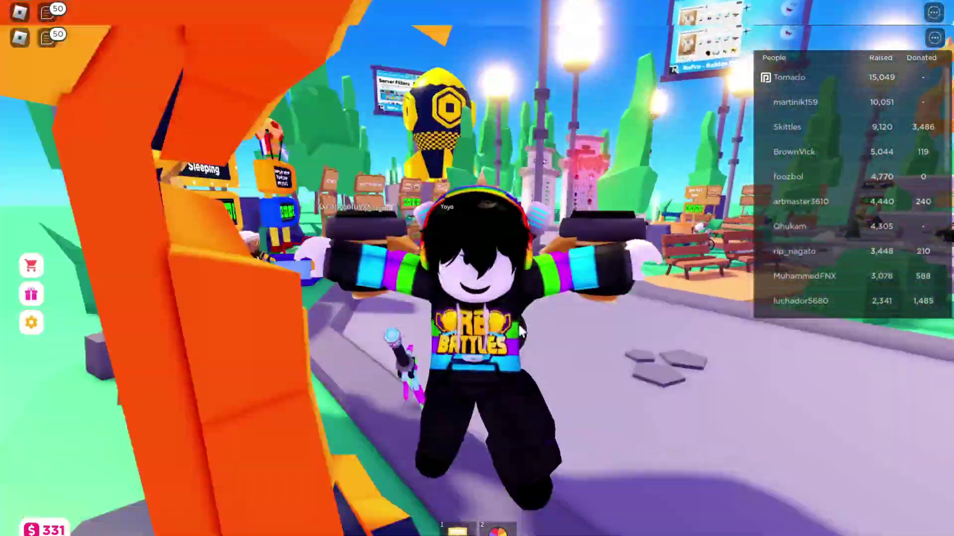
{"action": "key", "text": "w"}
{"action": "key", "text": "s"}
{"action": "key", "text": "w"}
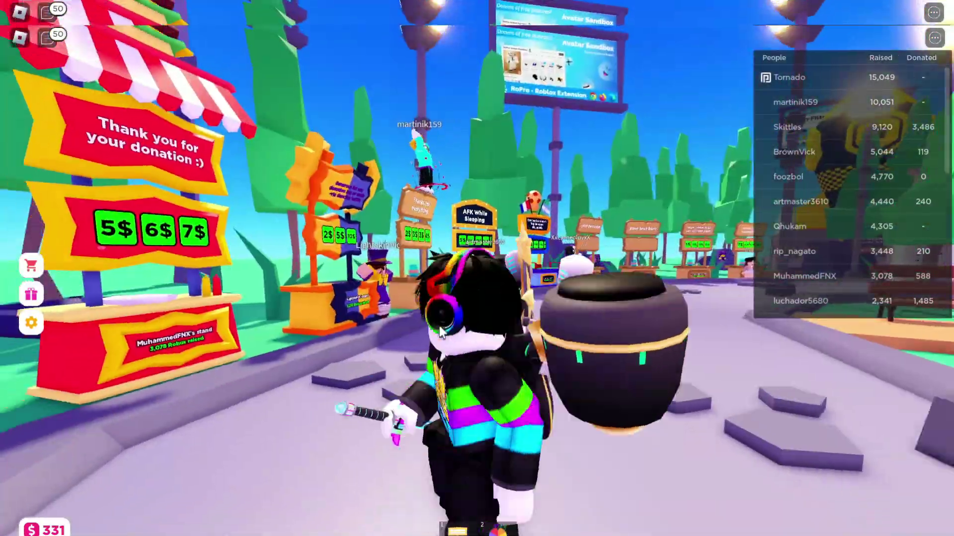
{"action": "key", "text": "s"}
{"action": "key", "text": "d"}
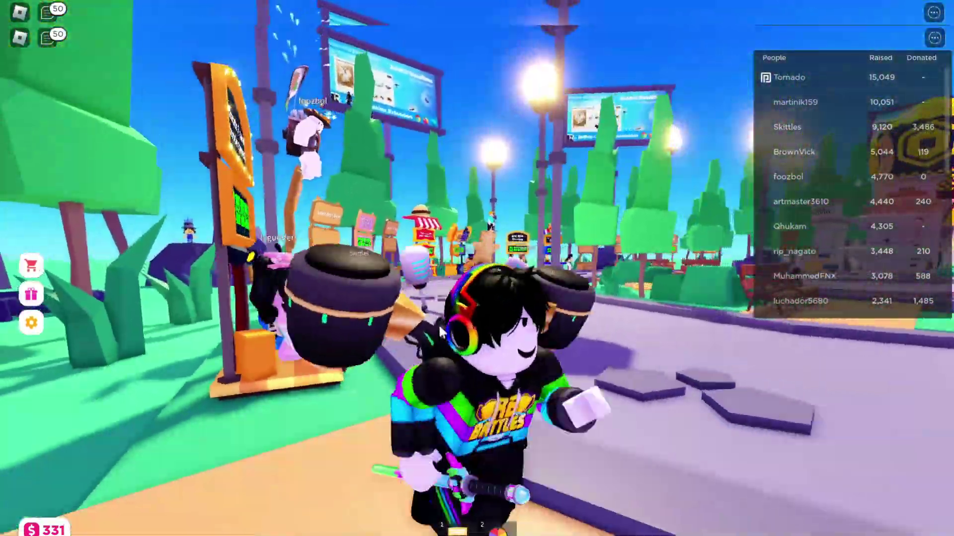
{"action": "key", "text": "w"}
{"action": "key", "text": "s"}
{"action": "key", "text": "w"}
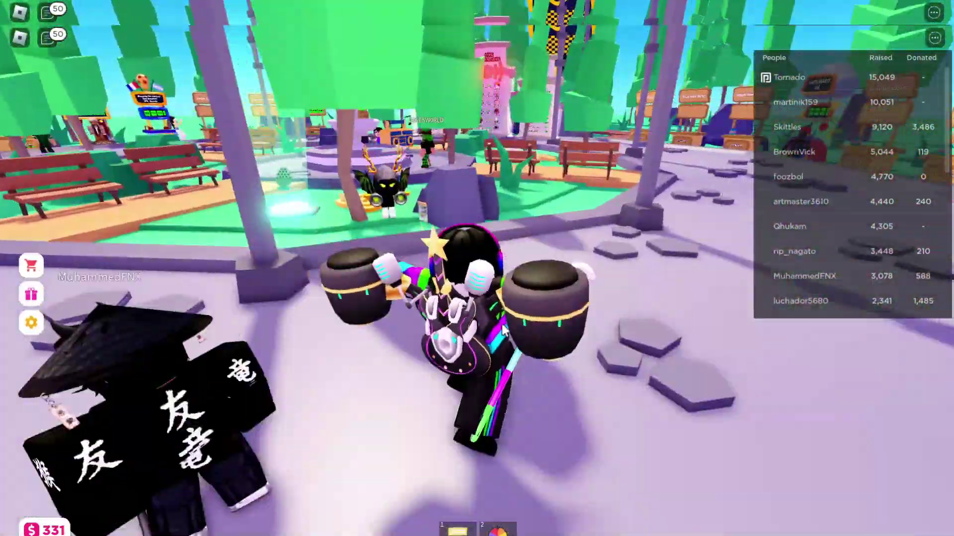
{"action": "key", "text": "s"}
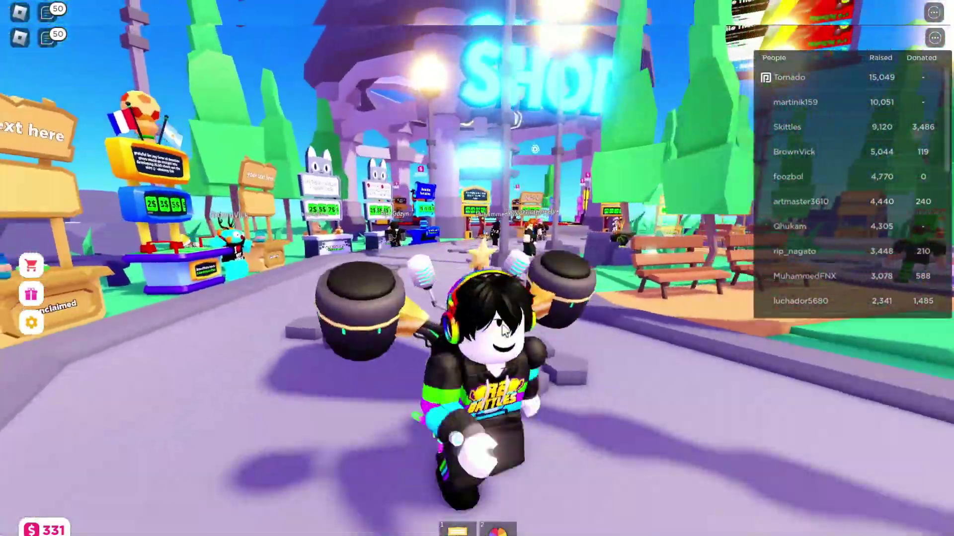
{"action": "key", "text": "w"}
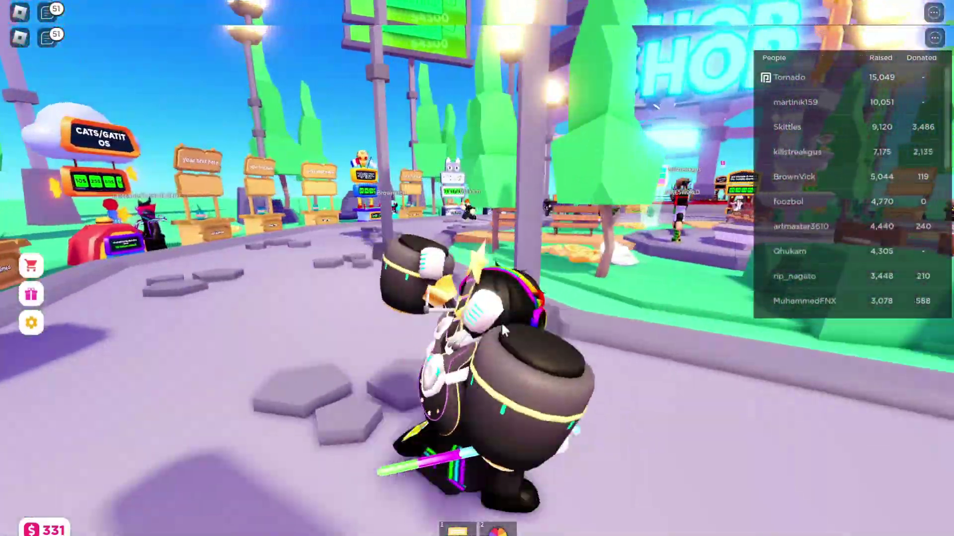
{"action": "key", "text": "s"}
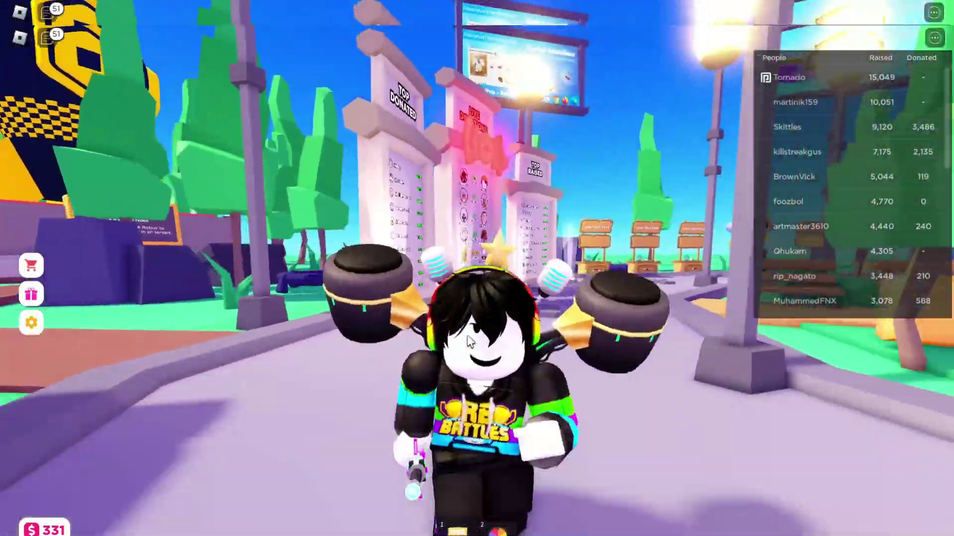